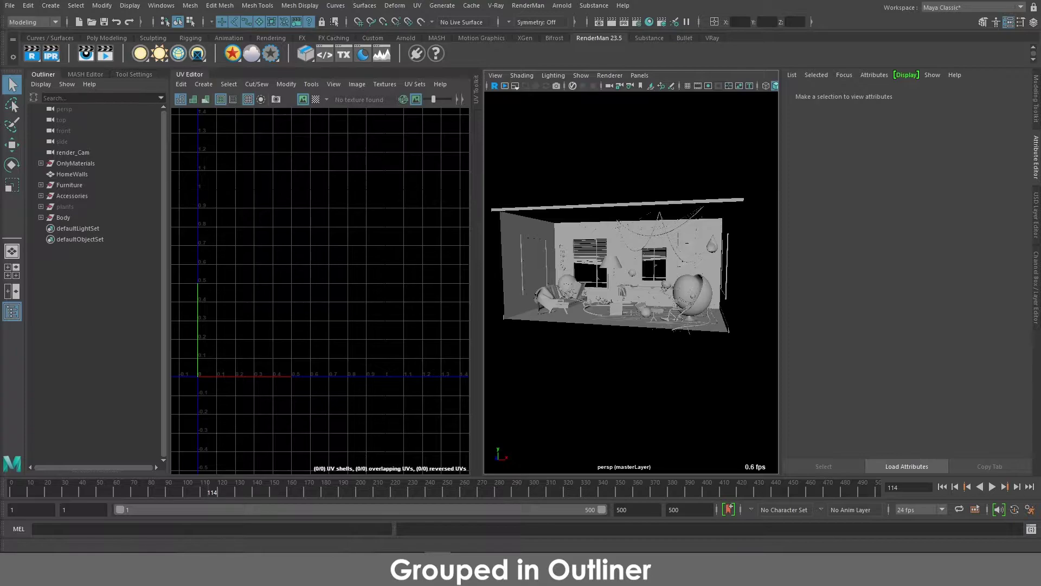
Inspect the OnlyMaterials and HomeWalls groups' UVs, briefly expanding OnlyMaterials
{"action": "left_click", "coordinate": [76, 163]}
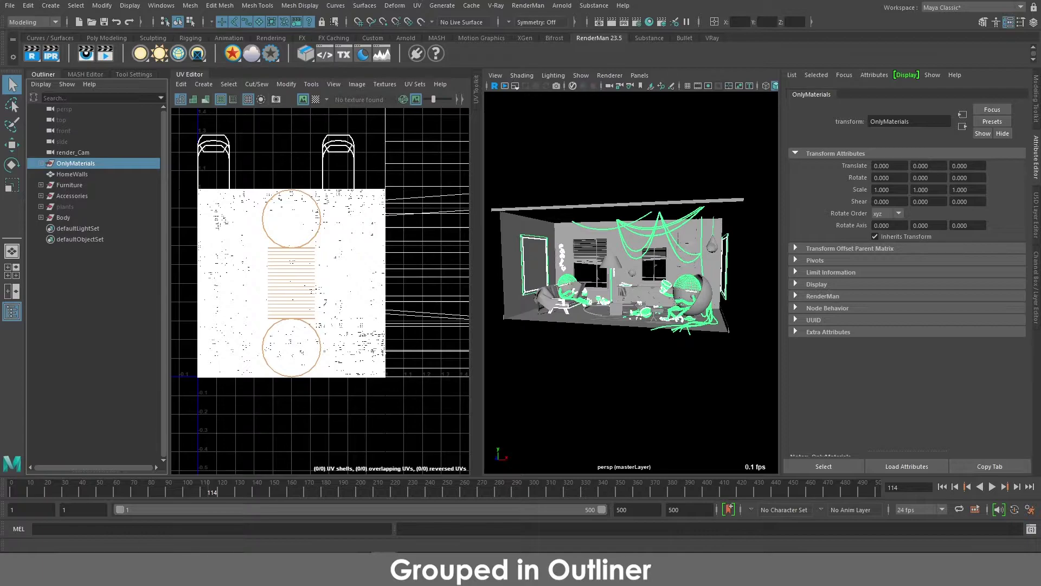
{"action": "left_click", "coordinate": [40, 164]}
{"action": "left_click", "coordinate": [40, 163]}
{"action": "left_click", "coordinate": [72, 174]}
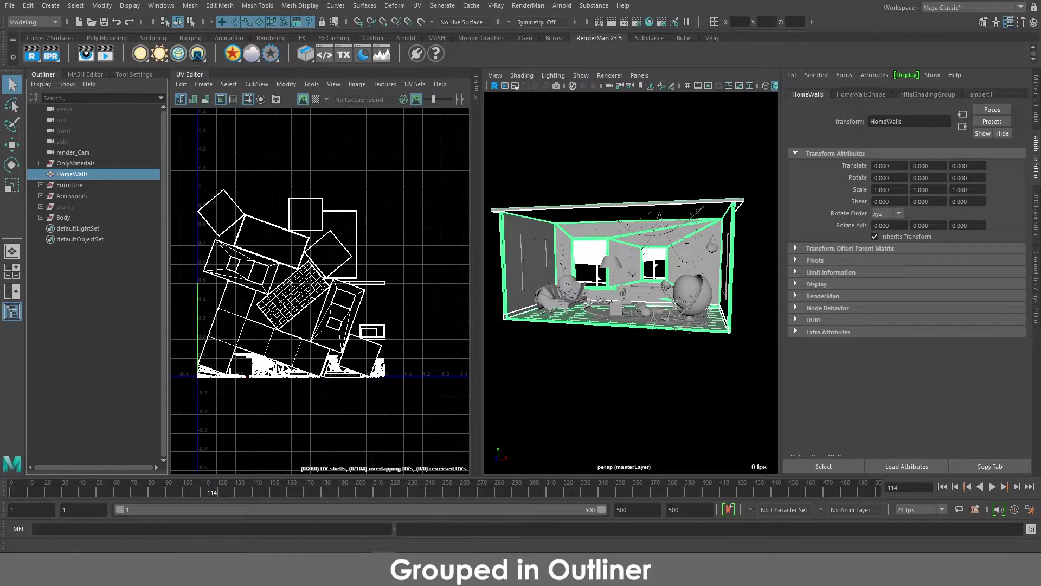
View the Furniture group's UVs and children, then display the Accessories UV layout
{"action": "key", "text": "Down"}
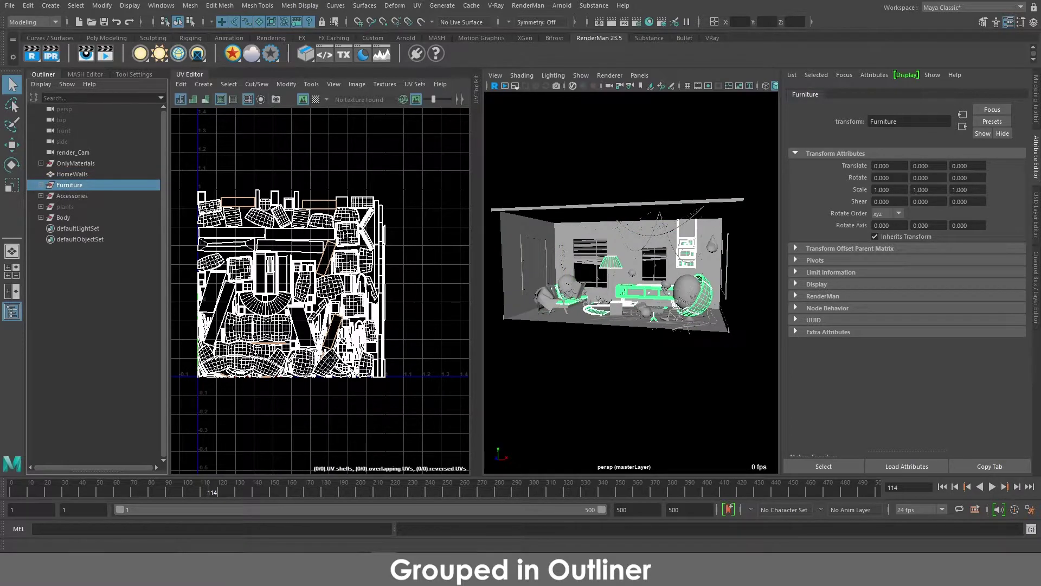
{"action": "key", "text": "Right"}
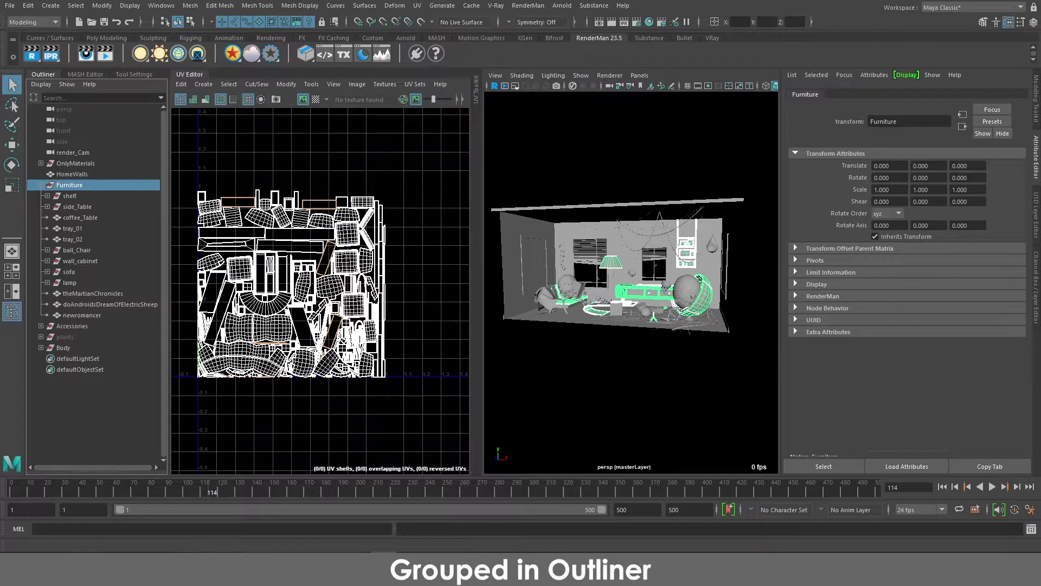
{"action": "key", "text": "Left"}
{"action": "key", "text": "Down"}
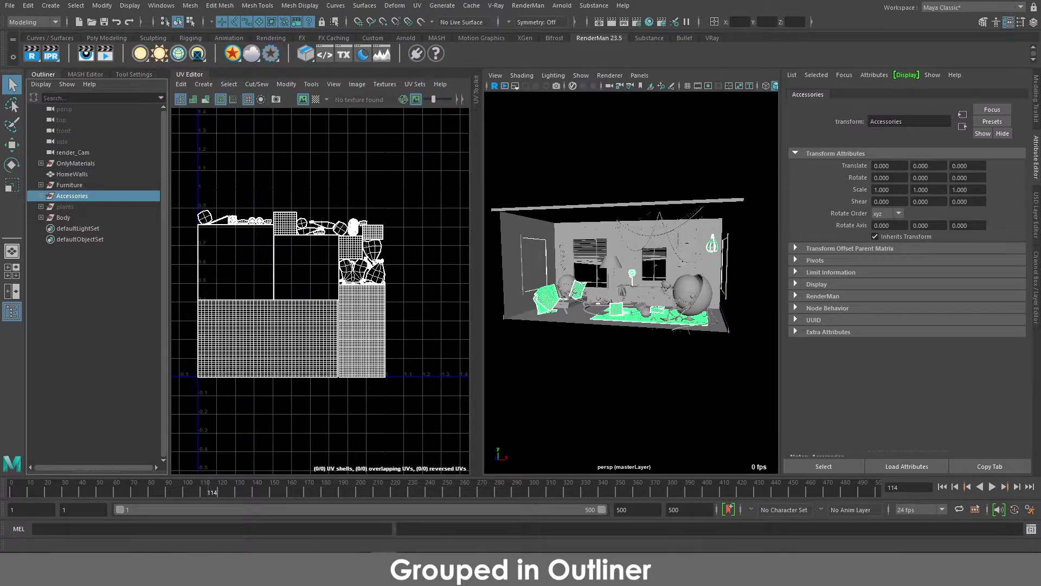
Select Body to view its UVs, then maximise the perspective view of the robot room
{"action": "left_click", "coordinate": [63, 217]}
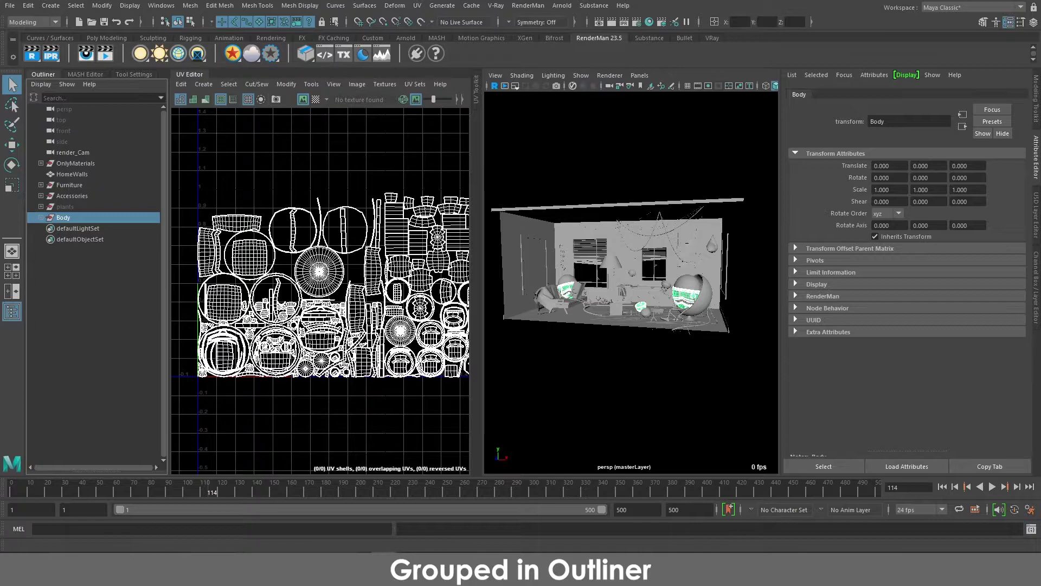
{"action": "key", "text": "space"}
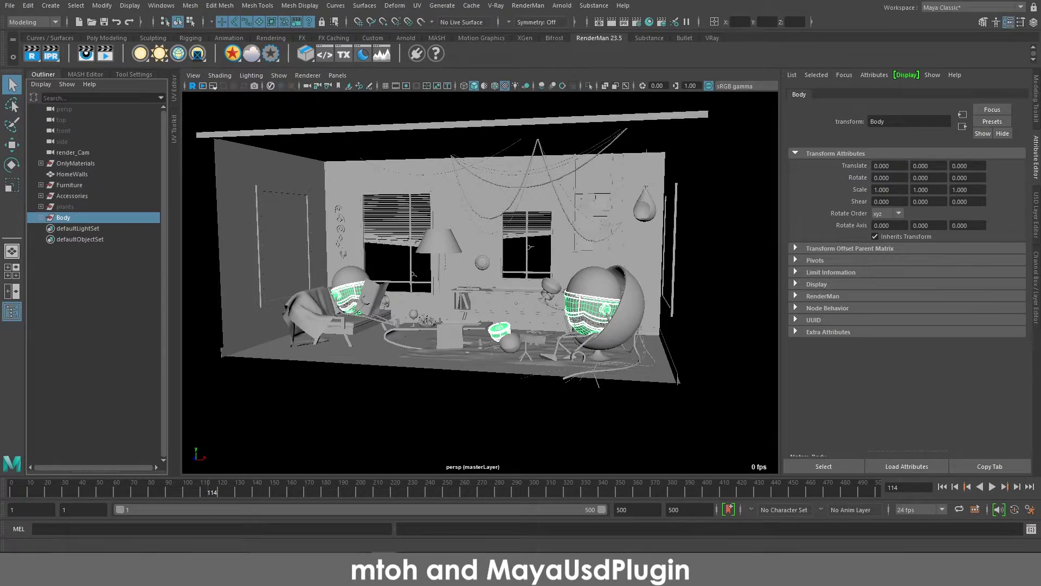
{"action": "left_click_drag", "start_coordinate": [16, 90], "coordinate": [414, 90]}
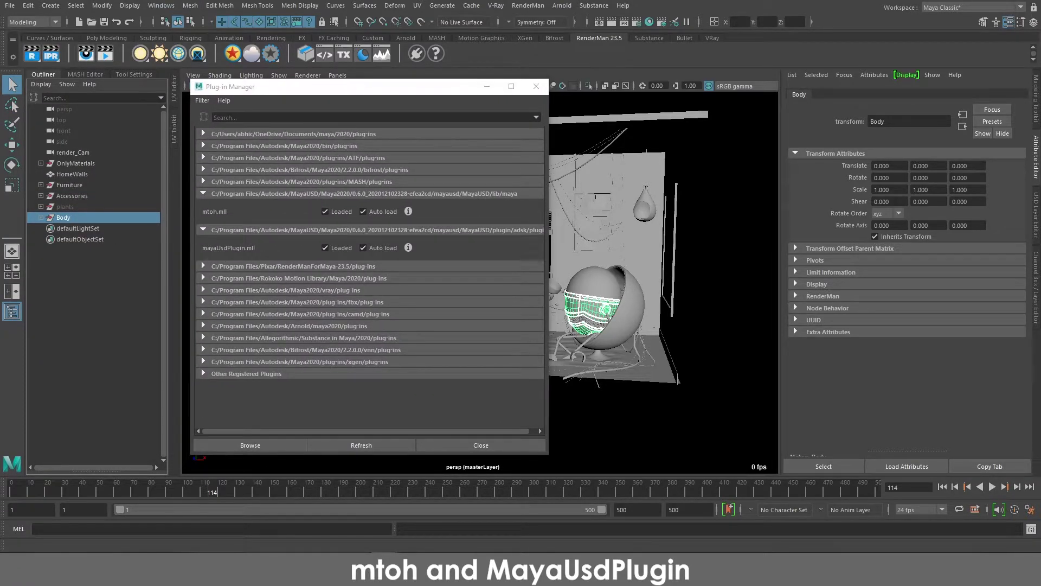
{"action": "left_click", "coordinate": [161, 5]}
{"action": "mouse_move", "coordinate": [193, 108]}
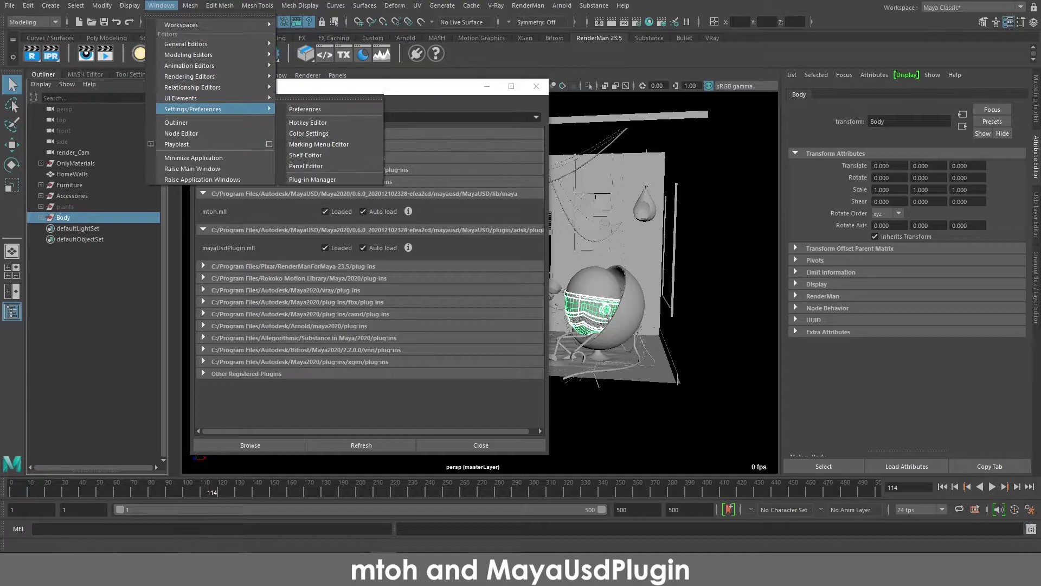
{"action": "key", "text": "Escape"}
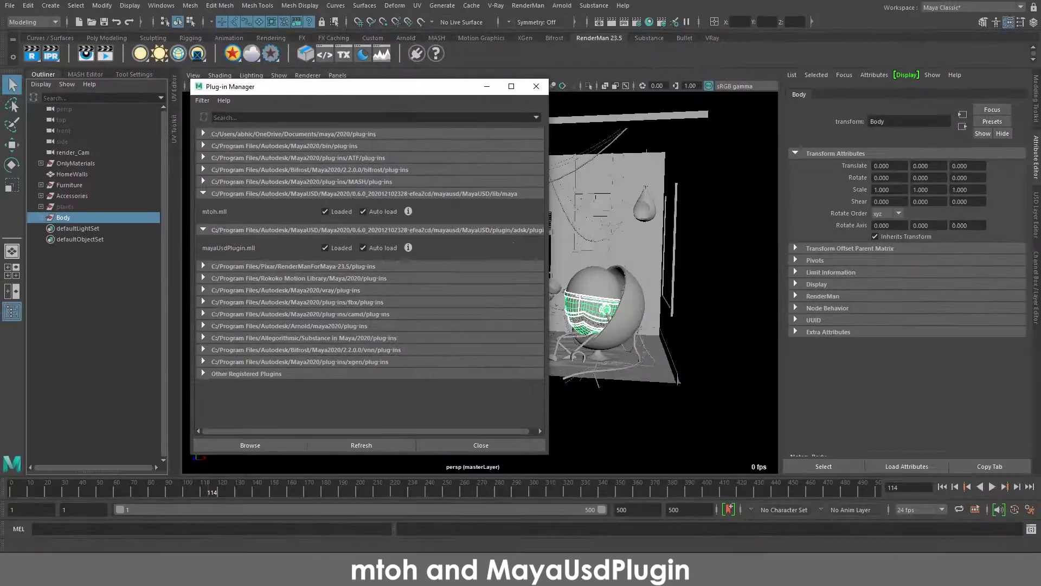
{"action": "left_click", "coordinate": [534, 85]}
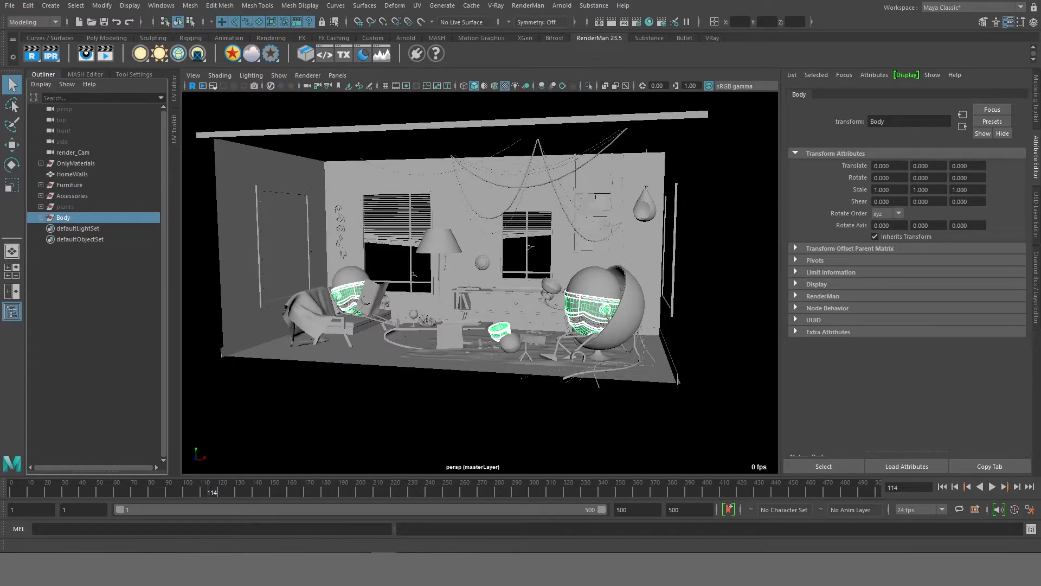
Select render_Cam through Accessories plus the Body group in the Outliner
{"action": "left_click", "coordinate": [73, 153]}
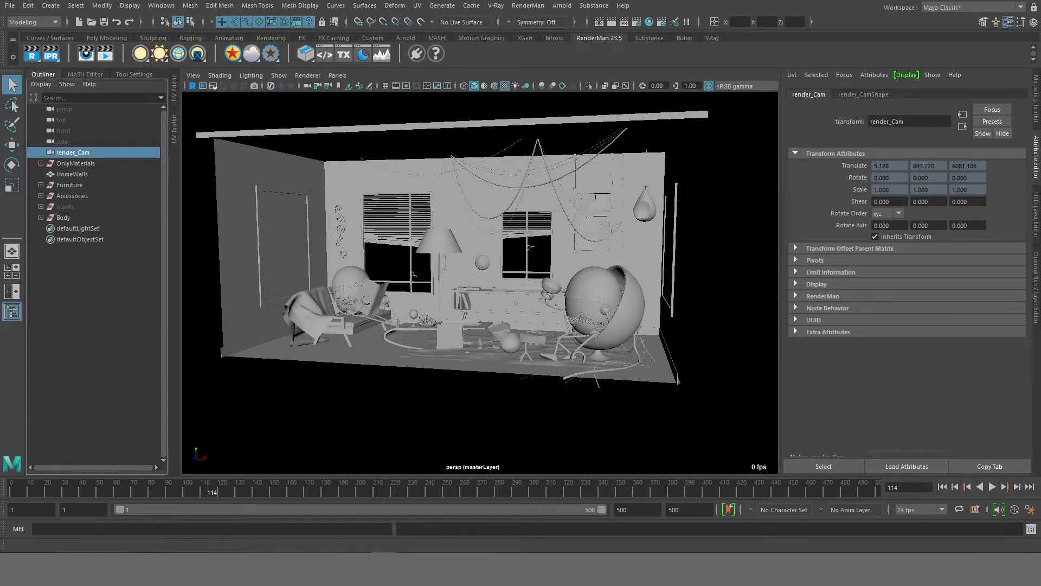
{"action": "key", "text": "shift+Down"}
{"action": "key", "text": "shift+Down"}
{"action": "key", "text": "shift+Down"}
{"action": "key", "text": "shift+Down"}
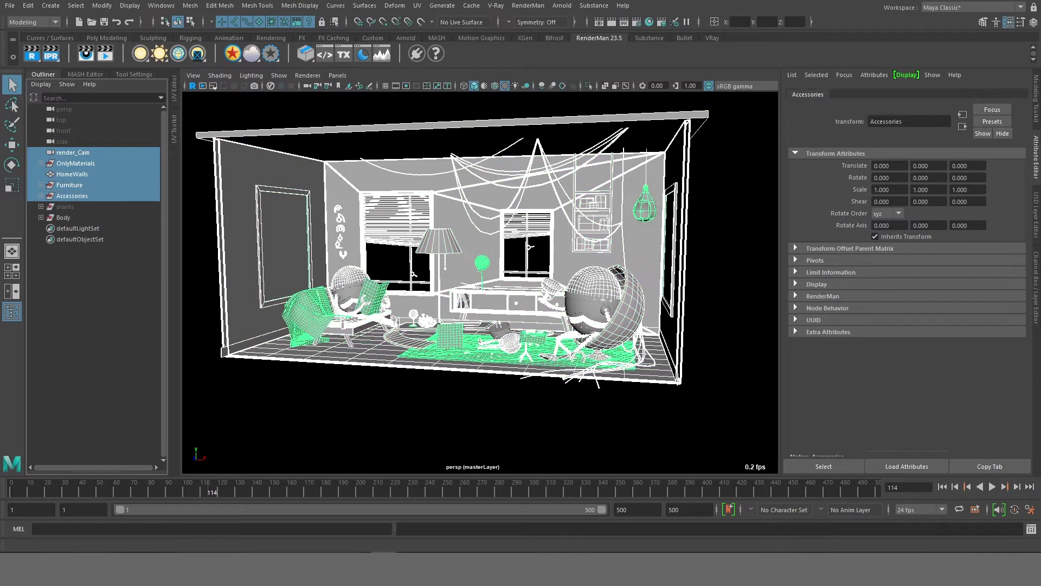
{"action": "left_click", "coordinate": [63, 217], "text": "ctrl"}
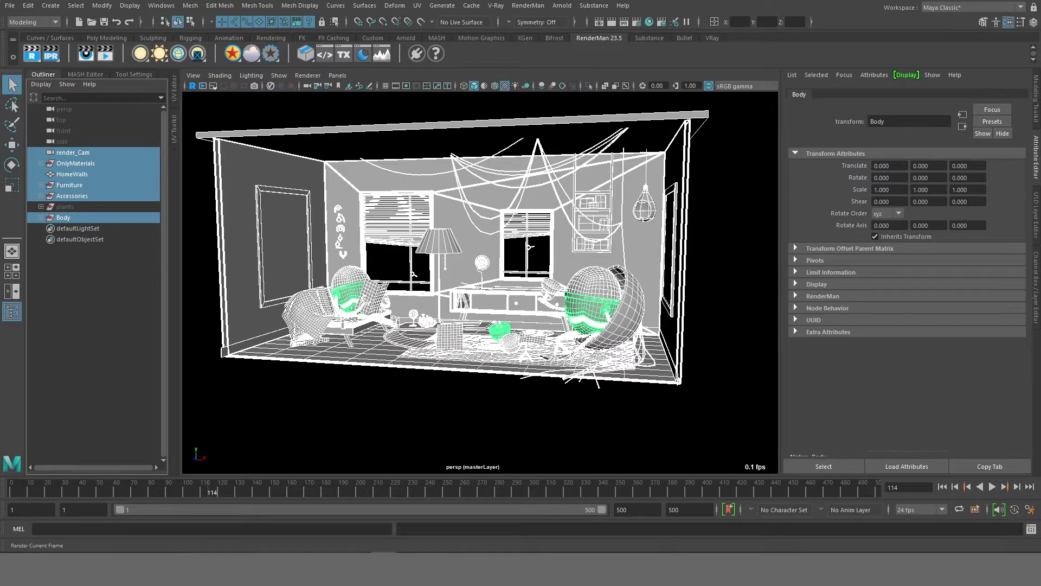
Bring up the File > Export Selection options dialog fully in view
{"action": "left_click", "coordinate": [10, 5]}
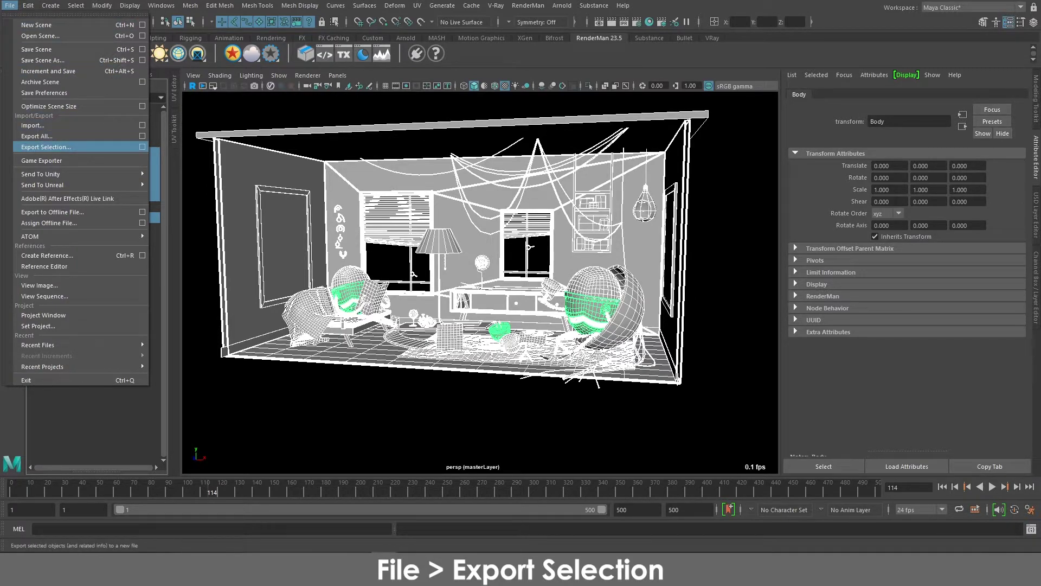
{"action": "left_click", "coordinate": [142, 147]}
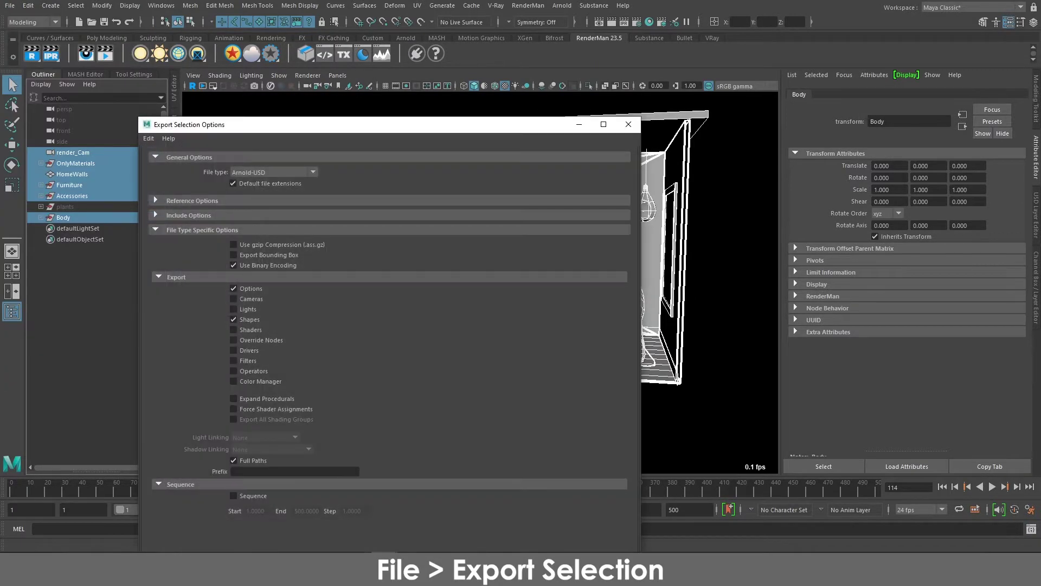
{"action": "left_click_drag", "start_coordinate": [339, 125], "coordinate": [349, 16]}
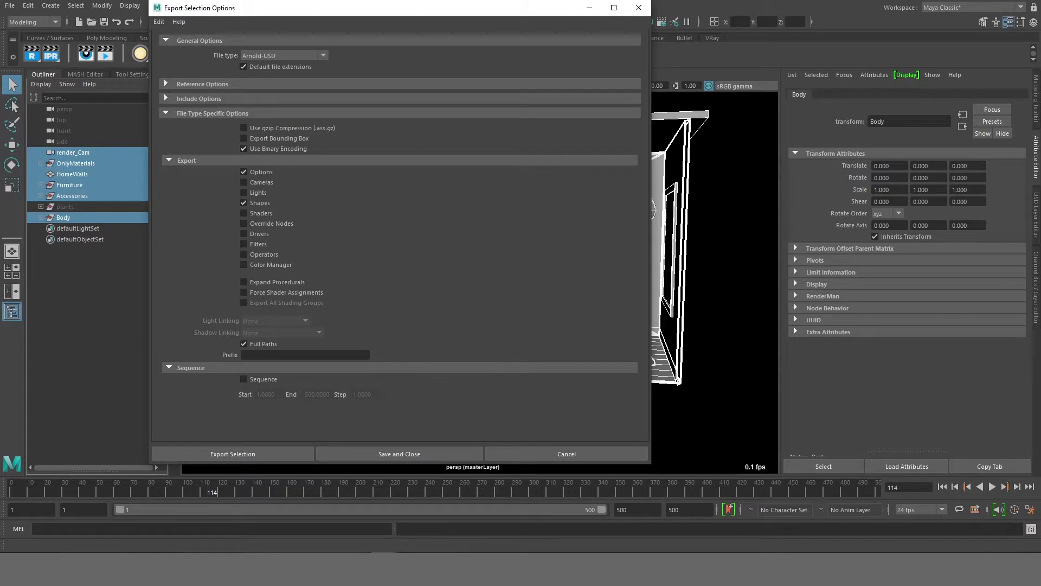
Set the export file type to Arnold-USD, keeping Options, Shapes, binary encoding and full paths
{"action": "left_click", "coordinate": [282, 56]}
{"action": "scroll", "coordinate": [282, 114], "scroll_direction": "up", "scroll_amount": 3}
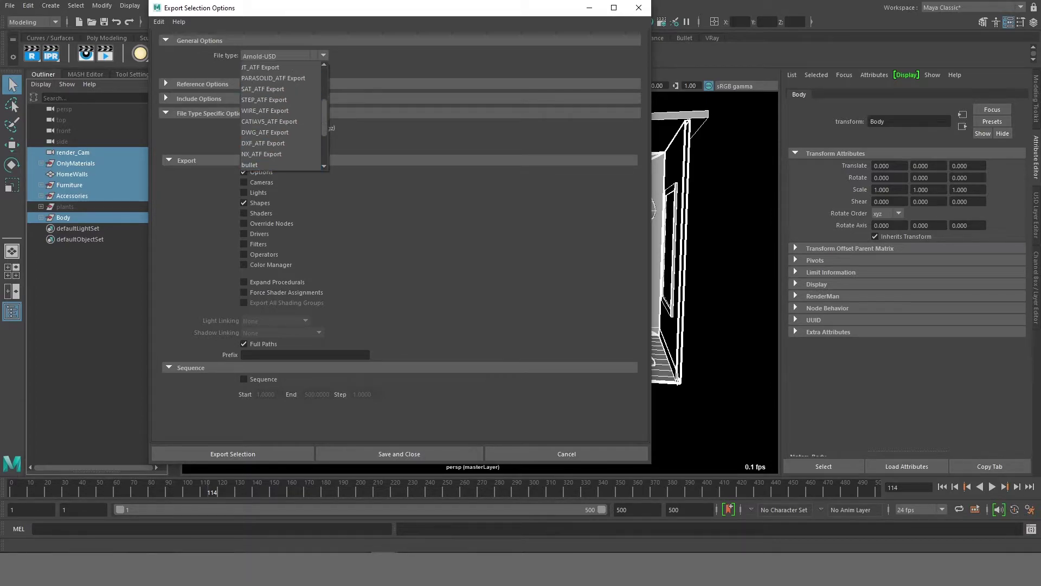
{"action": "scroll", "coordinate": [282, 114], "scroll_direction": "down", "scroll_amount": 5}
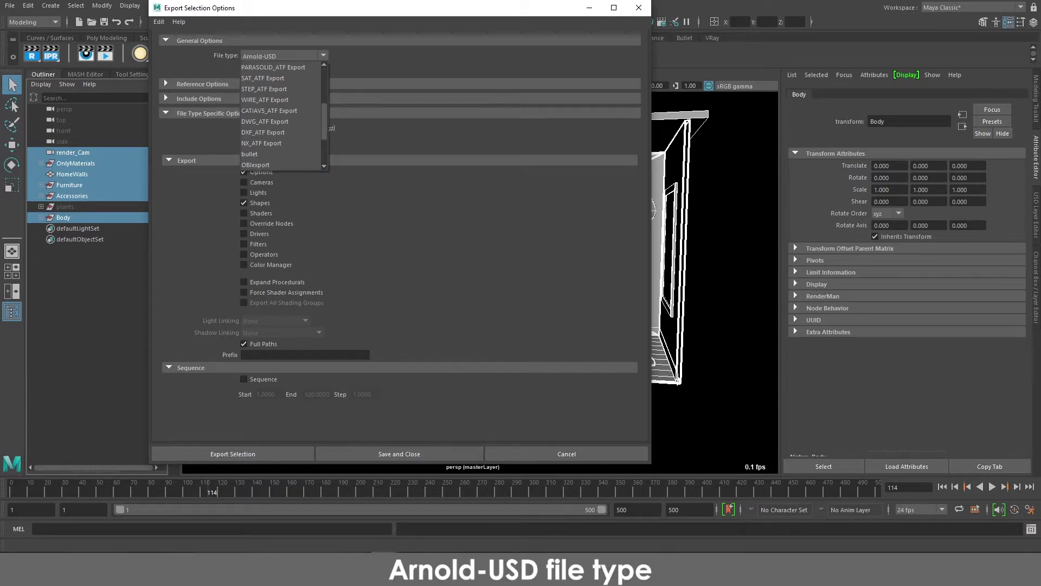
{"action": "scroll", "coordinate": [282, 114], "scroll_direction": "down", "scroll_amount": 1}
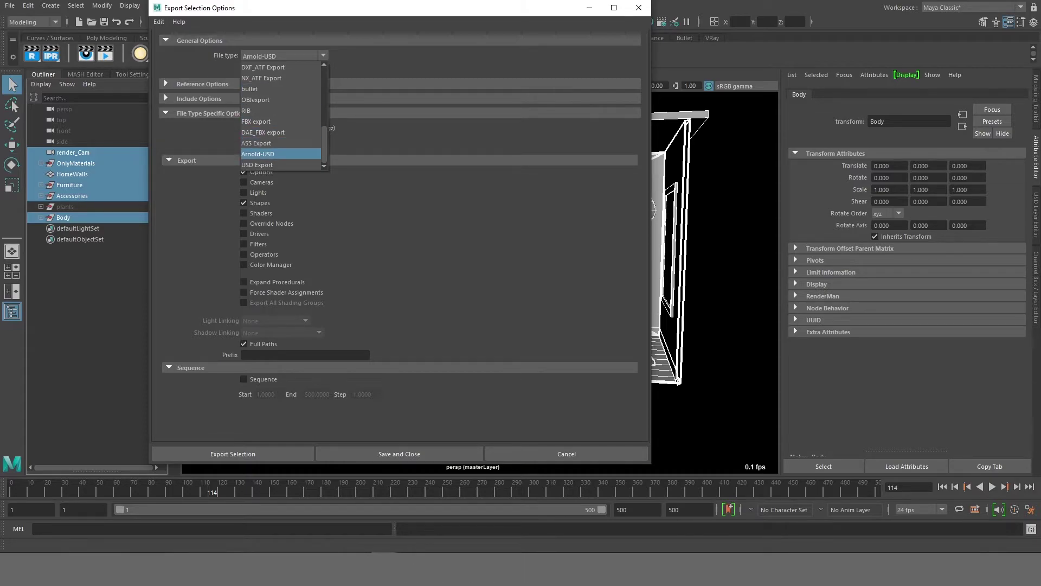
{"action": "left_click", "coordinate": [257, 154]}
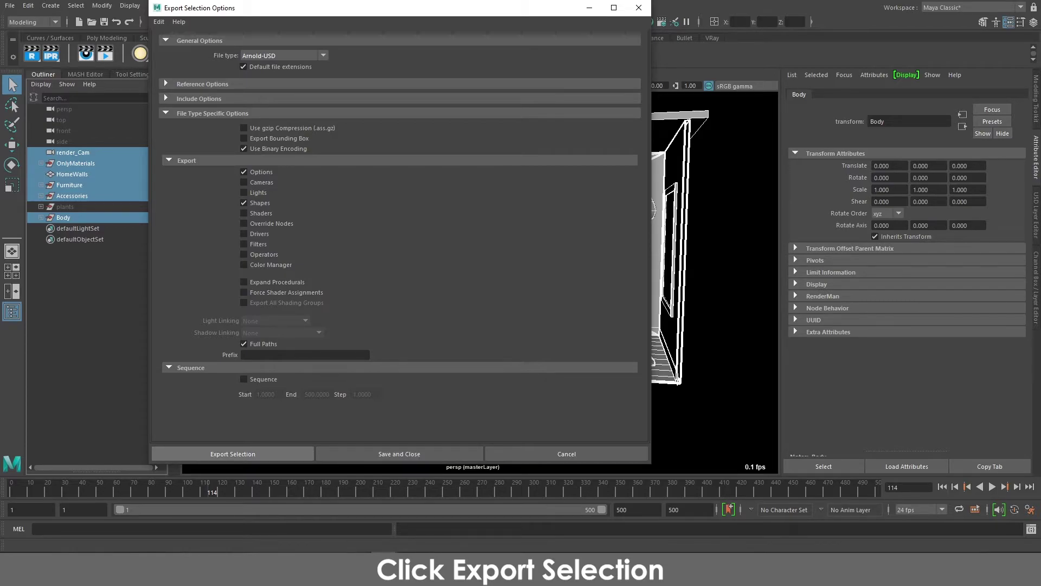
Start Export Selection and enter FullScene_arnold as the file name
{"action": "left_click", "coordinate": [232, 453]}
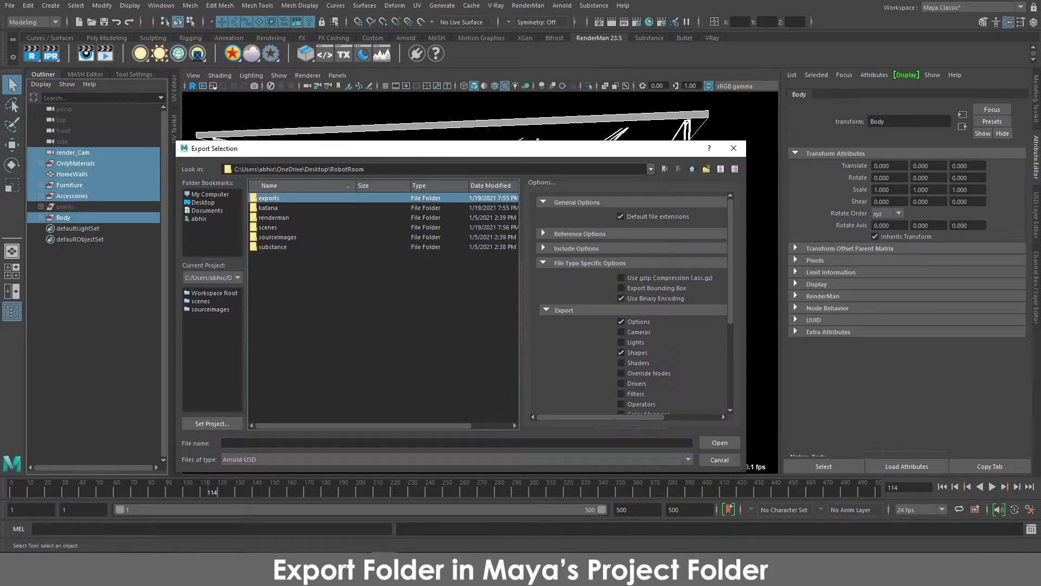
{"action": "type", "text": "FullScene"}
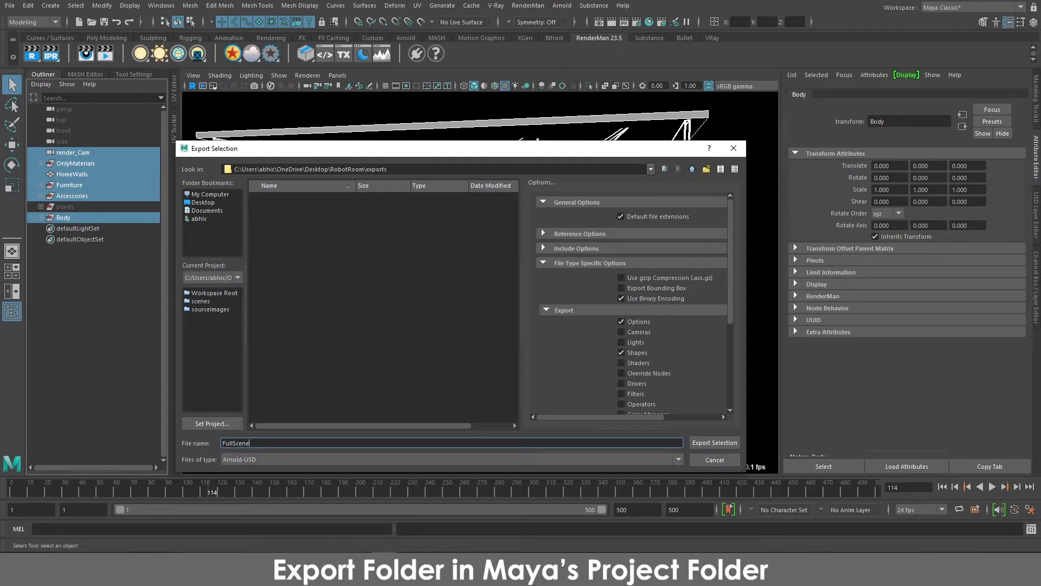
{"action": "type", "text": "_arnold"}
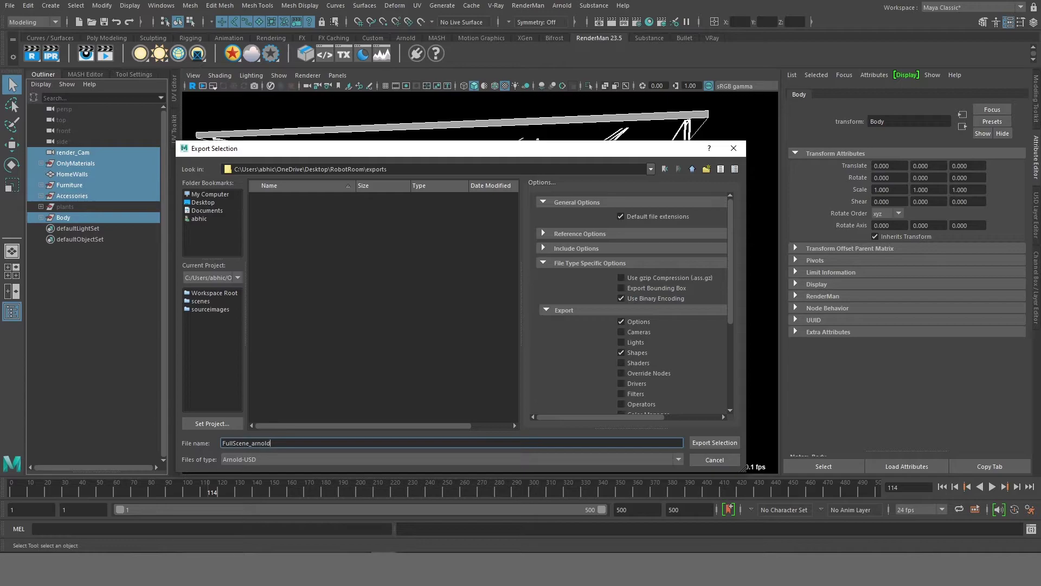
Confirm the export of the FullScene_arnold USD file
{"action": "key", "text": "Return"}
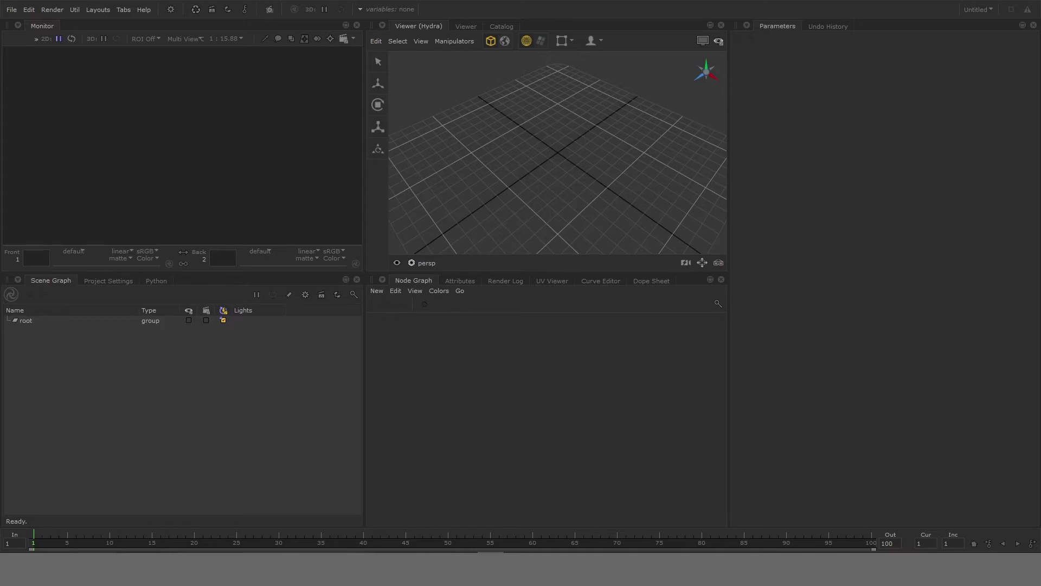
Create a UsdIn node in the Node Graph and set it as the viewed and edited node
{"action": "key", "text": "Tab"}
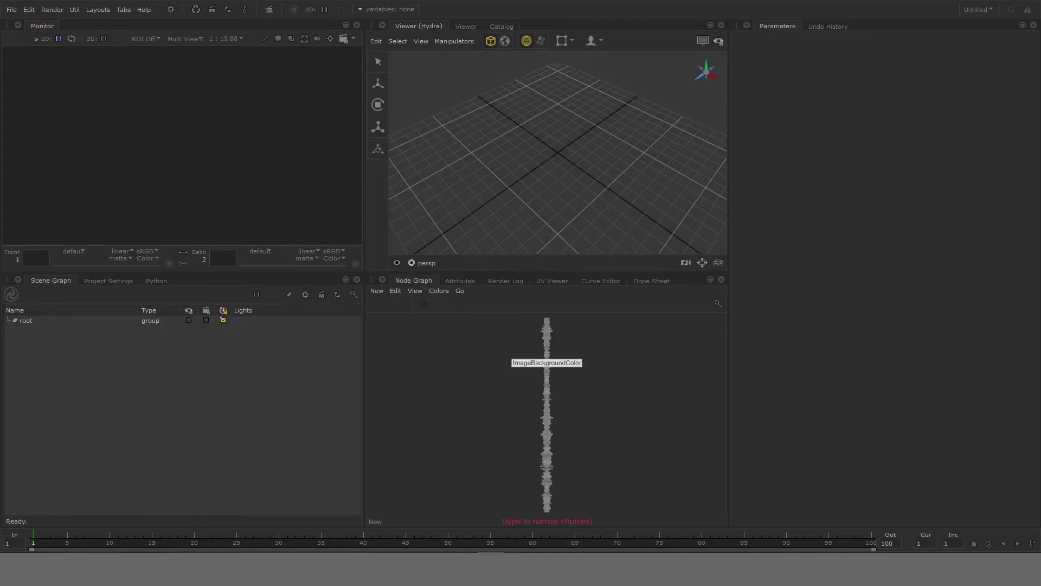
{"action": "type", "text": "usd"}
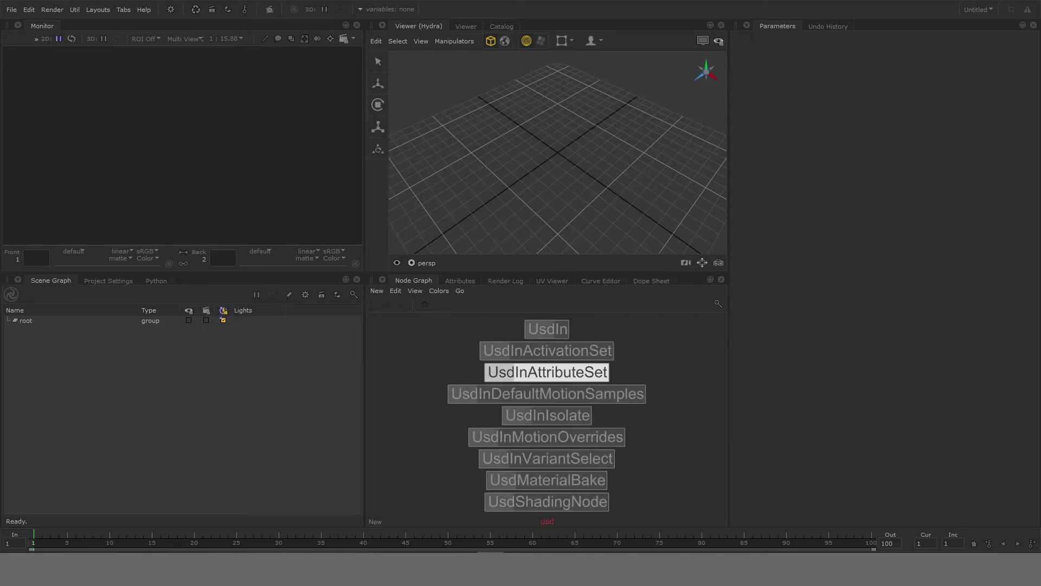
{"action": "key", "text": "Up"}
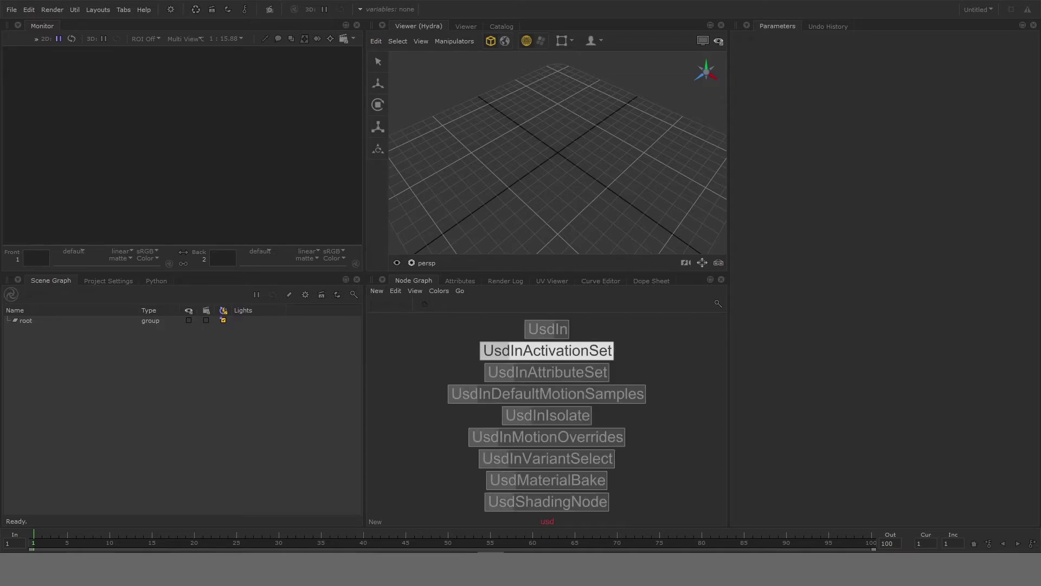
{"action": "key", "text": "Up"}
{"action": "key", "text": "Return"}
{"action": "left_click", "coordinate": [546, 376]}
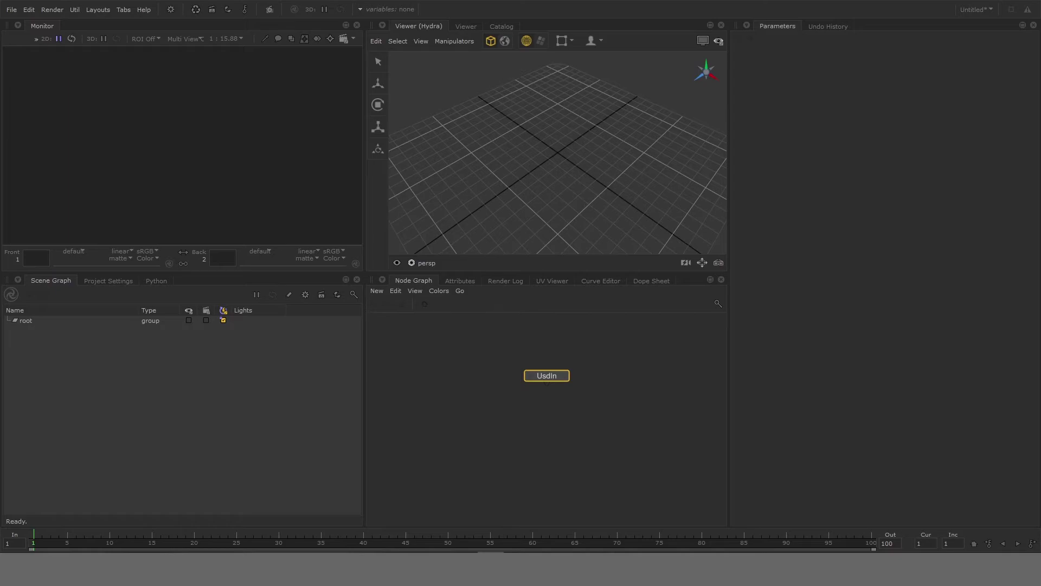
{"action": "key", "text": "v"}
{"action": "key", "text": "e"}
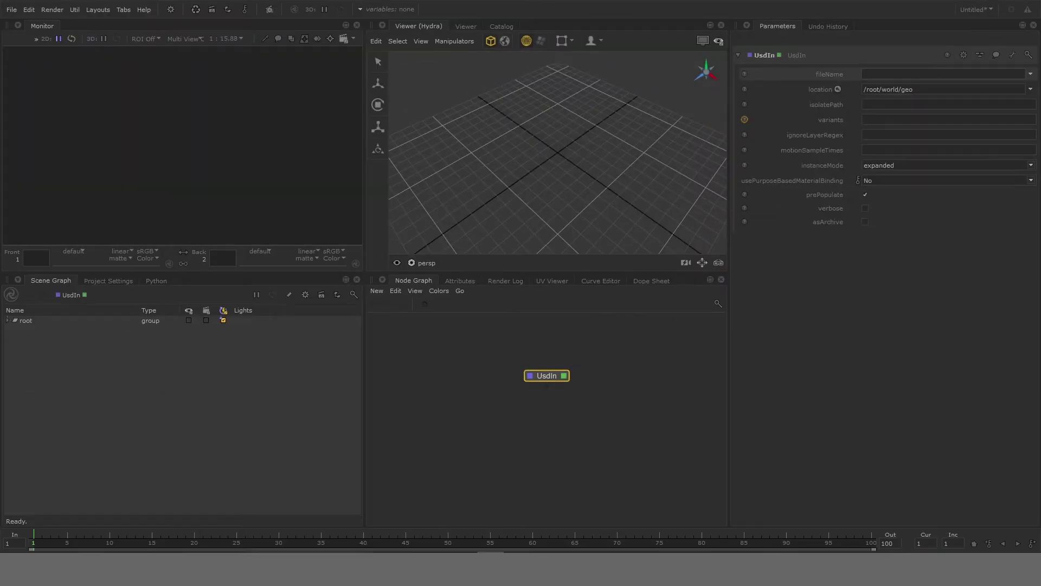
Browse into the exports folder and set UsdIn's fileName to FullScene_arnold.usd
{"action": "left_click", "coordinate": [1020, 74]}
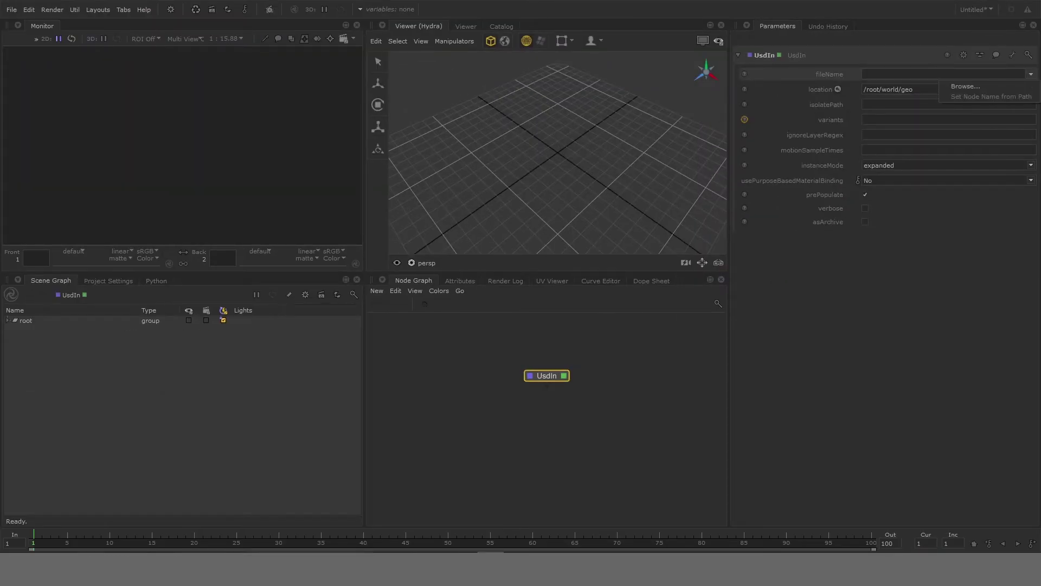
{"action": "left_click", "coordinate": [911, 100]}
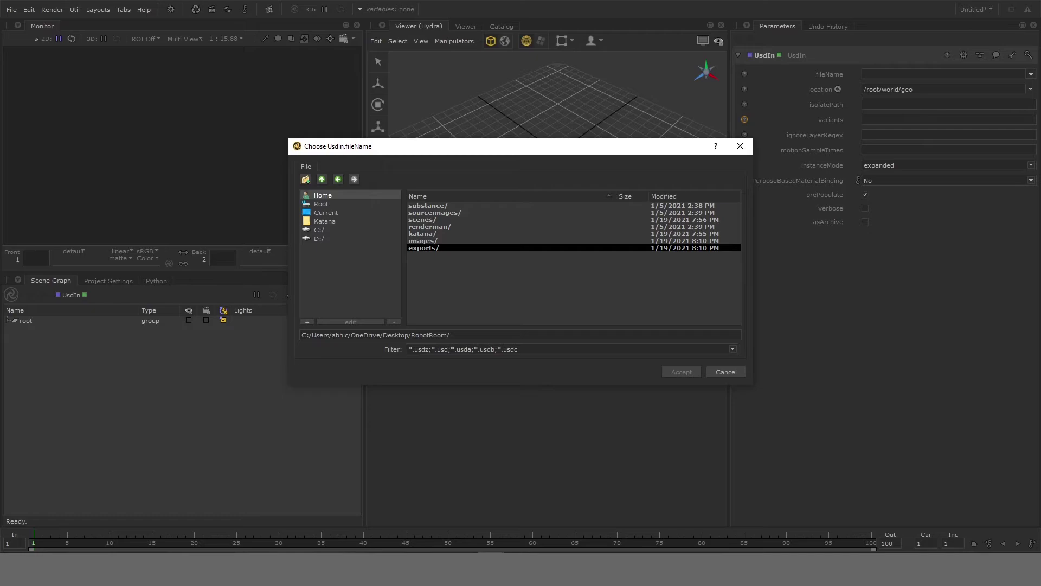
{"action": "key", "text": "Return"}
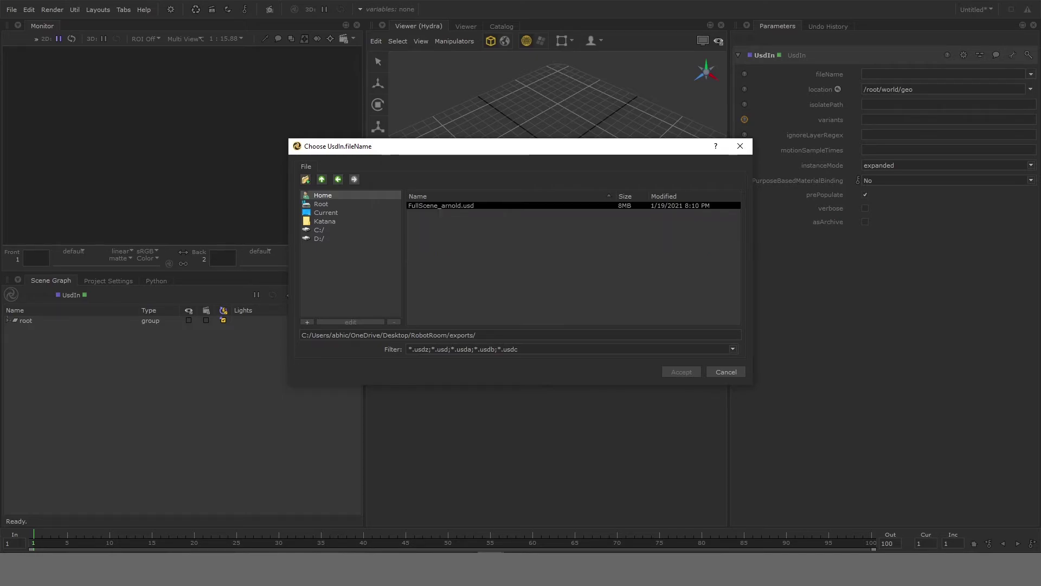
{"action": "left_click", "coordinate": [441, 206]}
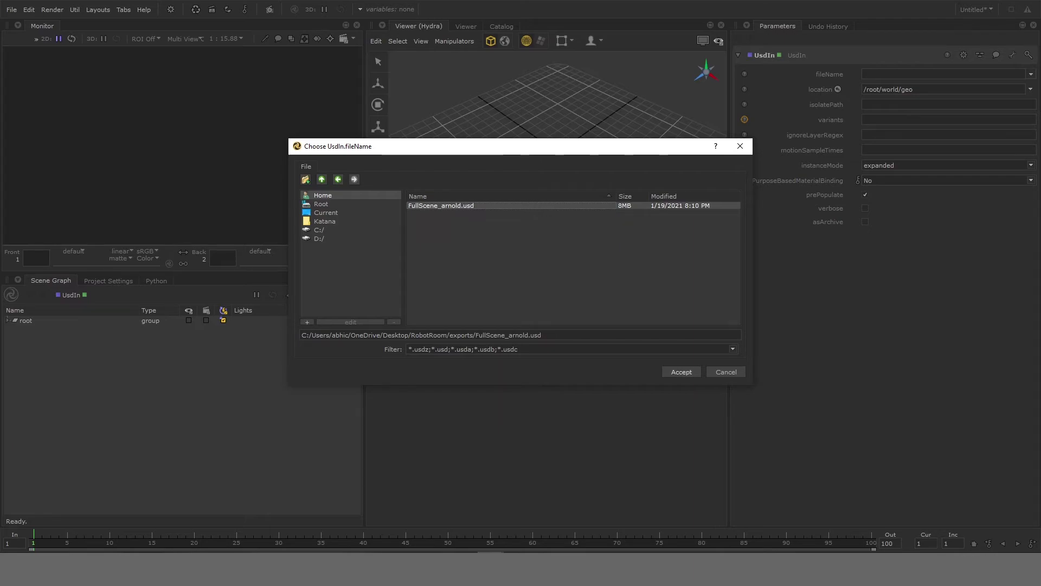
{"action": "key", "text": "Return"}
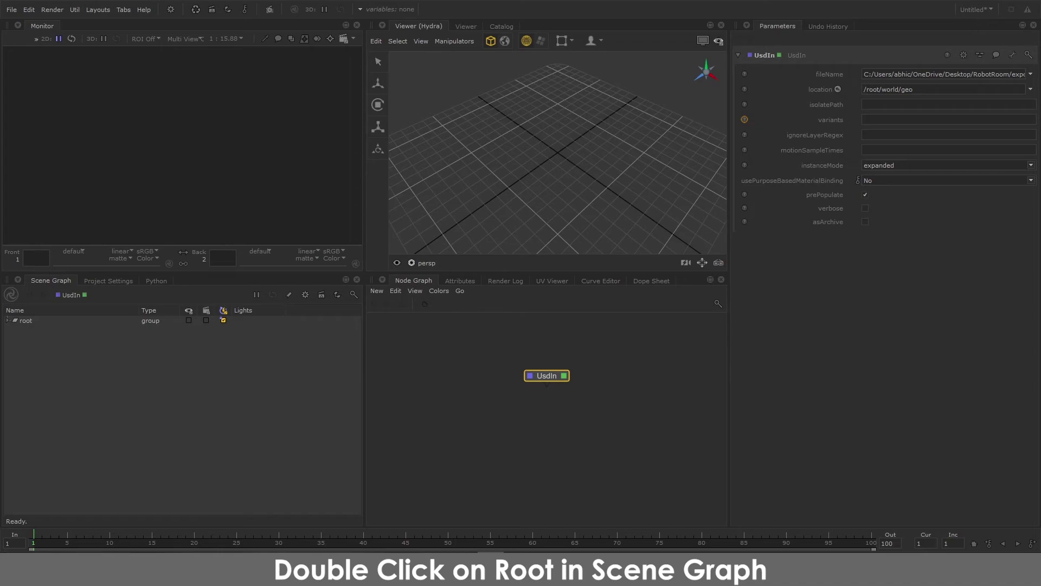
Expand root to load the robot room, then collapse Eyes, SofaBase, Chairbase and wires
{"action": "double_click", "coordinate": [26, 321]}
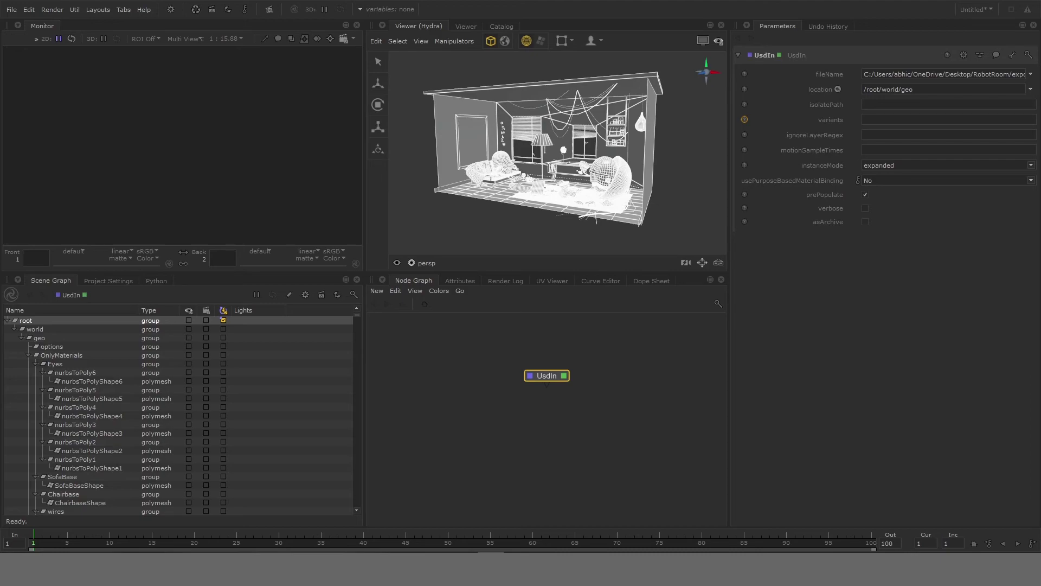
{"action": "left_click", "coordinate": [36, 364]}
{"action": "left_click", "coordinate": [36, 373]}
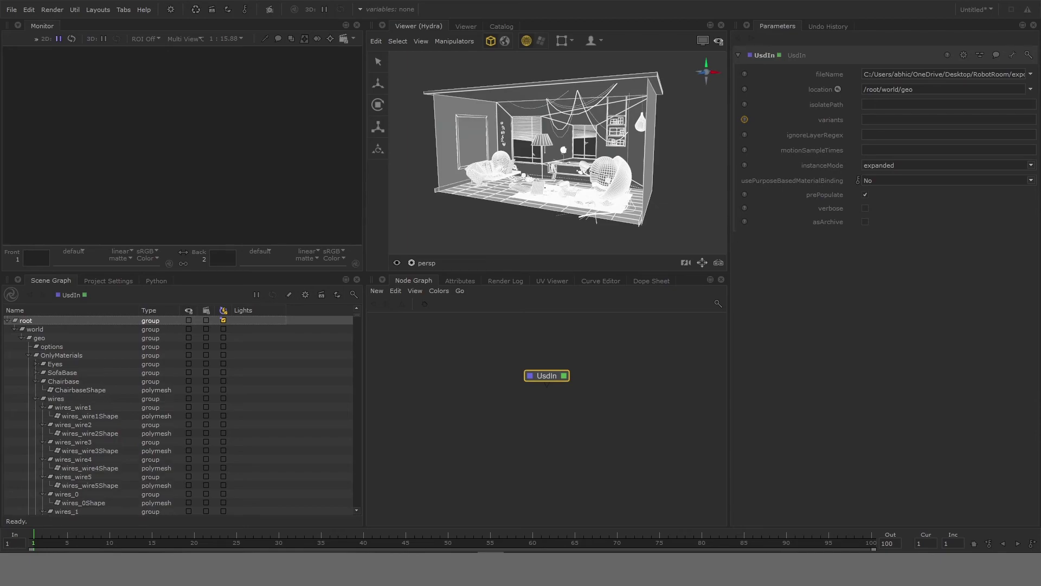
{"action": "left_click", "coordinate": [35, 381]}
{"action": "left_click", "coordinate": [36, 390]}
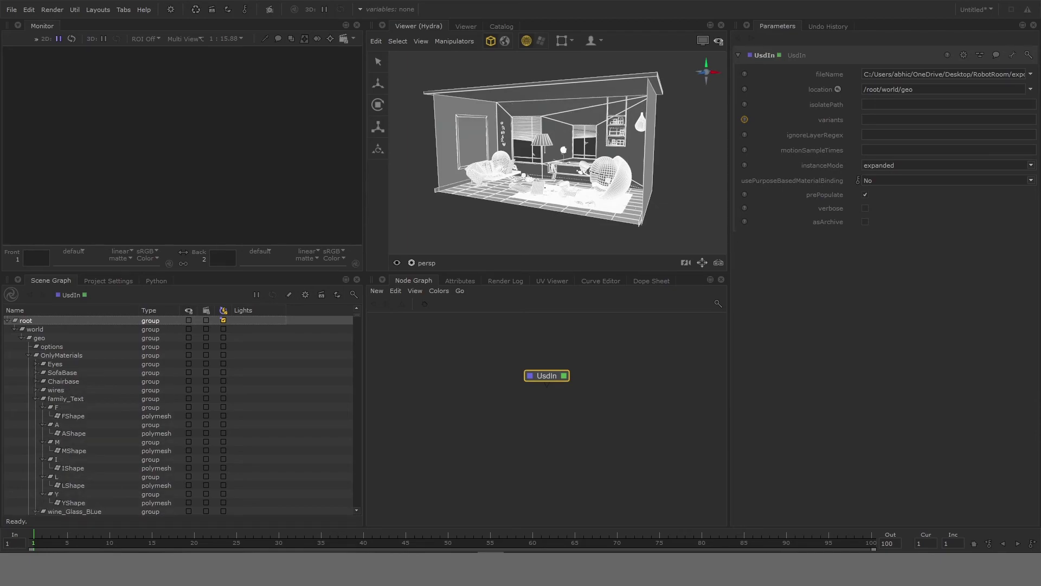